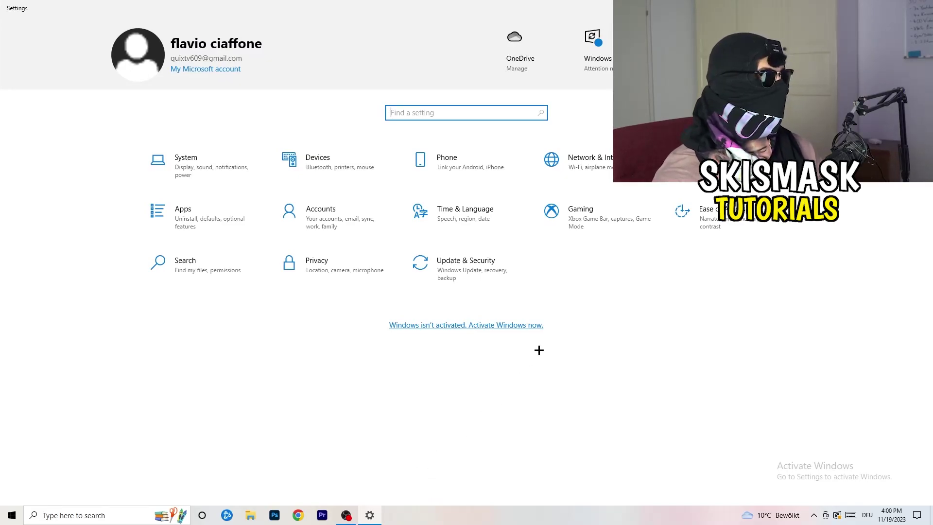
Review the Xbox Game Bar and Captures pages in the gaming settings, including the maximum recording length options.
{"action": "left_click", "coordinate": [599, 219]}
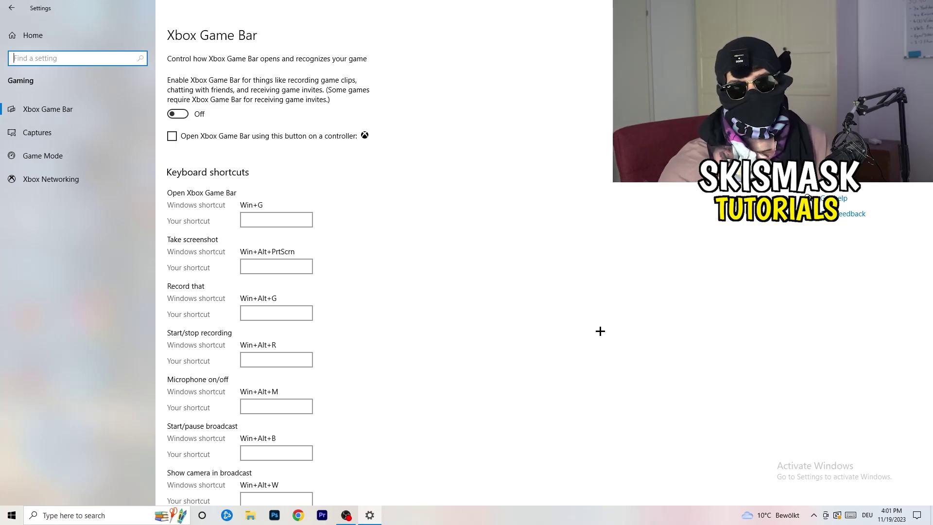
{"action": "left_click", "coordinate": [77, 134]}
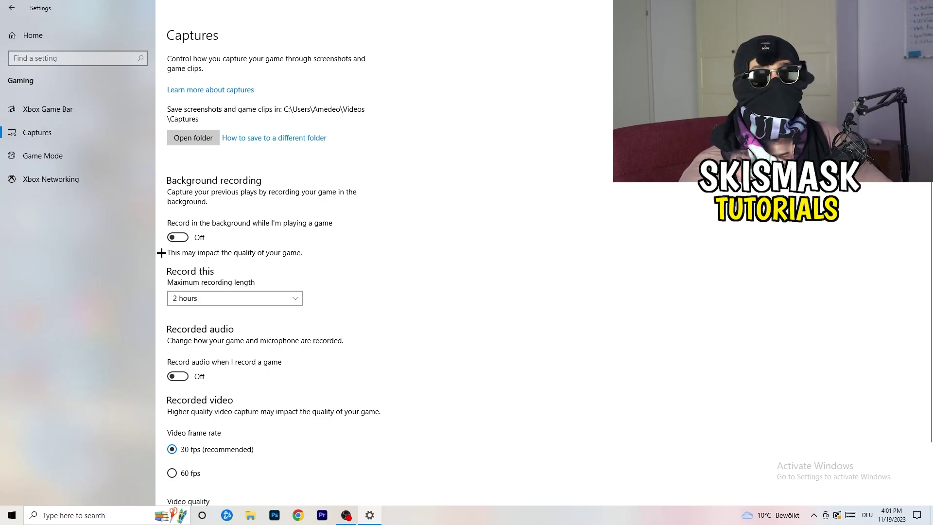
{"action": "left_click", "coordinate": [225, 298]}
{"action": "left_click", "coordinate": [520, 303]}
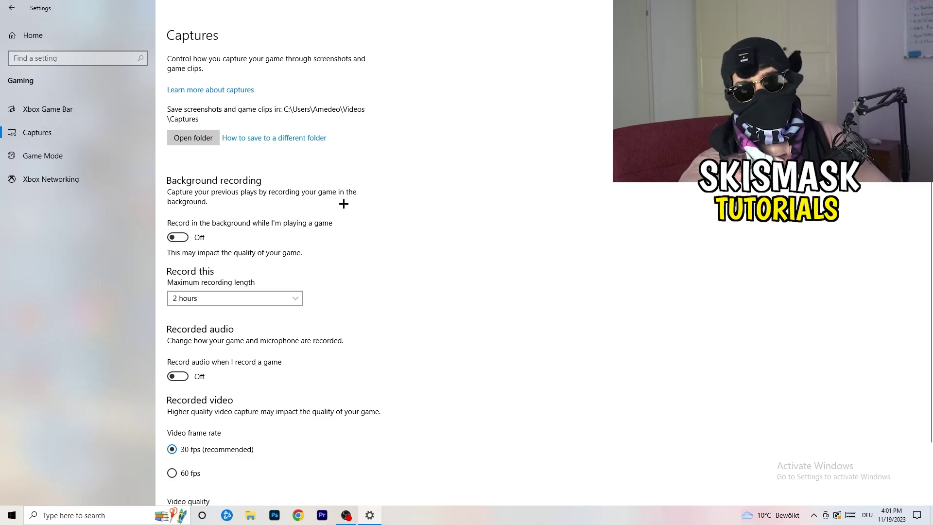
{"action": "left_click", "coordinate": [272, 292]}
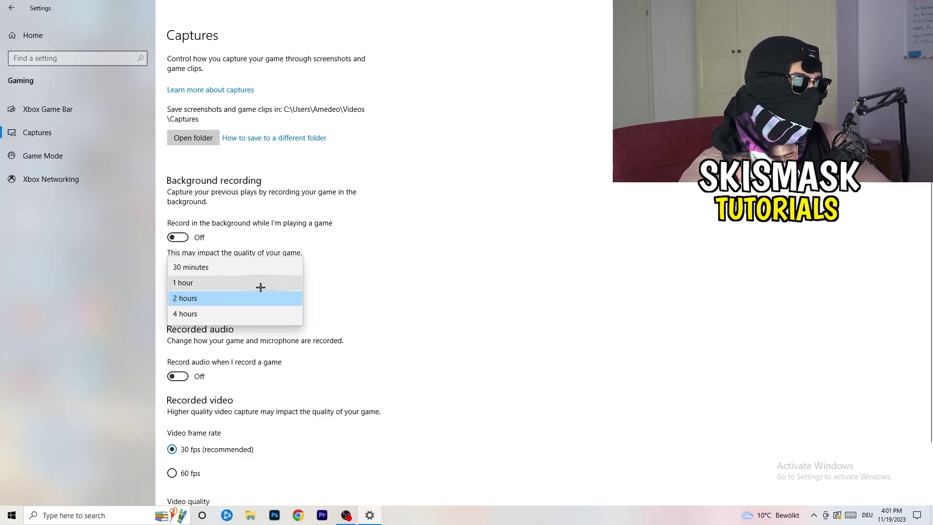
{"action": "left_click", "coordinate": [533, 342]}
{"action": "scroll", "coordinate": [481, 350], "scroll_direction": "down", "scroll_amount": 2}
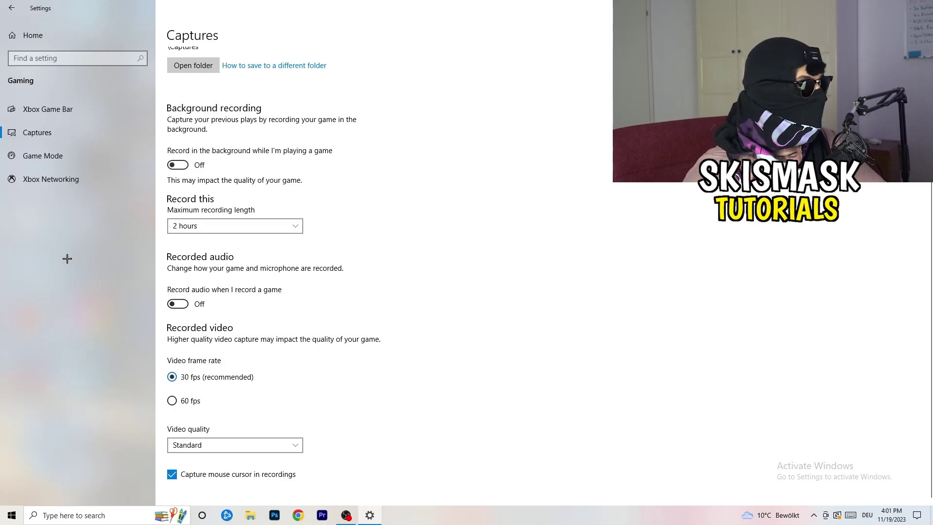
Check the Game Mode page in the gaming settings and close Settings.
{"action": "left_click", "coordinate": [67, 154]}
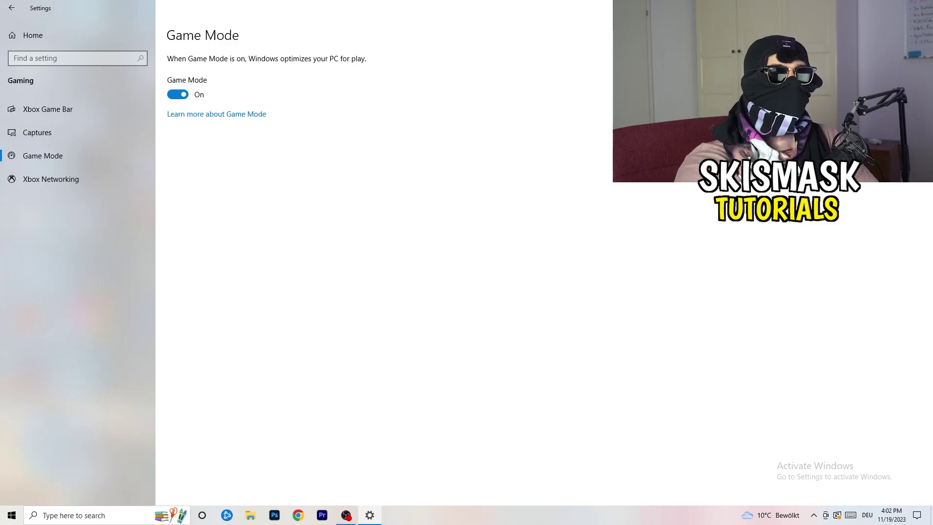
{"action": "key", "text": "alt+F4"}
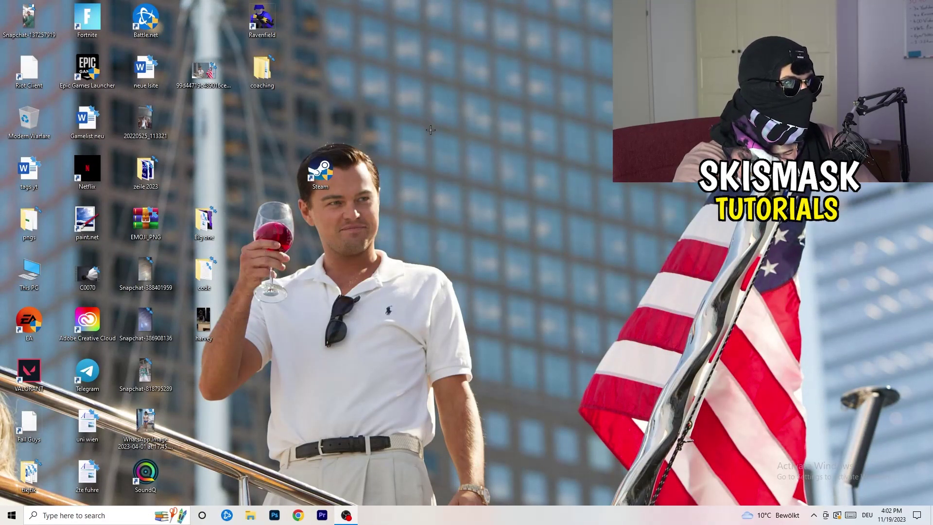
Open Task Manager and maximize its window.
{"action": "left_click_drag", "start_coordinate": [453, 512], "coordinate": [327, 458]}
{"action": "right_click", "coordinate": [453, 519]}
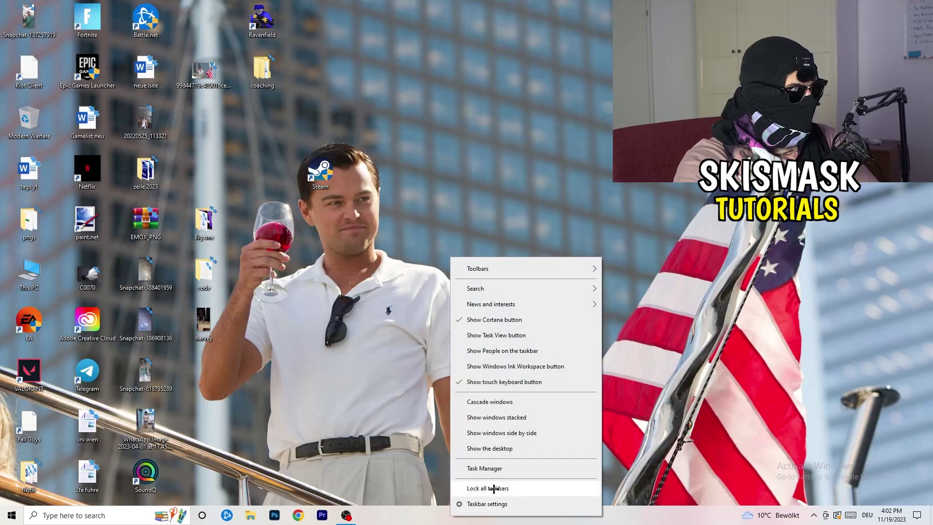
{"action": "left_click", "coordinate": [486, 469]}
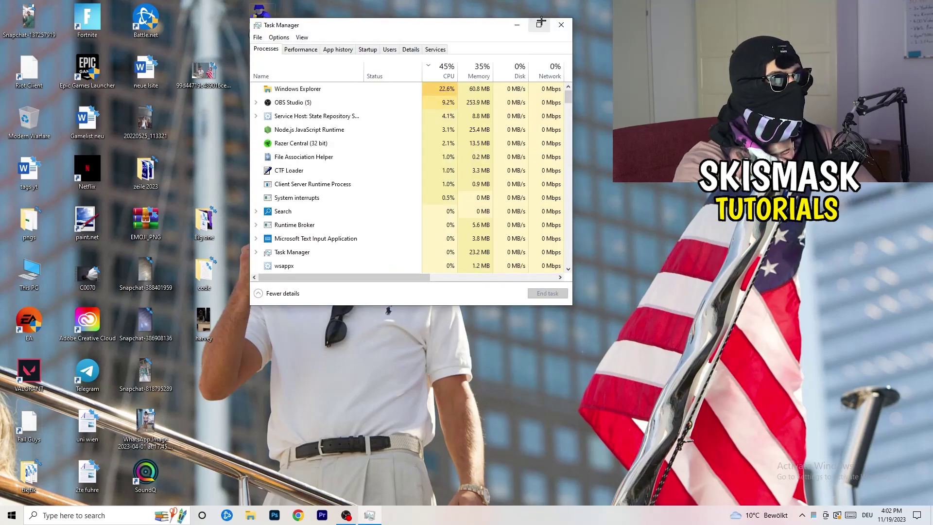
{"action": "left_click", "coordinate": [539, 22]}
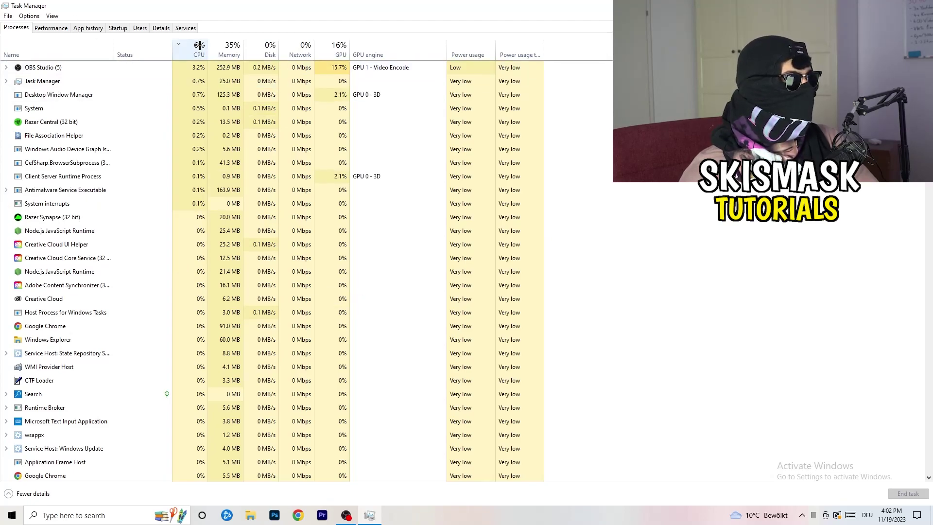
Compare the running processes by sorting on network, GPU and CPU usage, checking the available actions for OBS Studio.
{"action": "left_click", "coordinate": [300, 49]}
{"action": "left_click", "coordinate": [335, 49]}
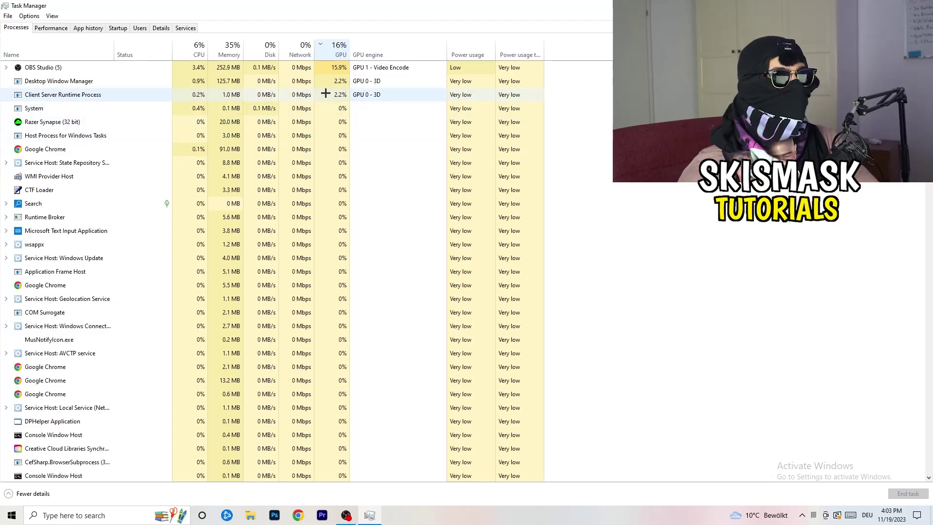
{"action": "right_click", "coordinate": [339, 70]}
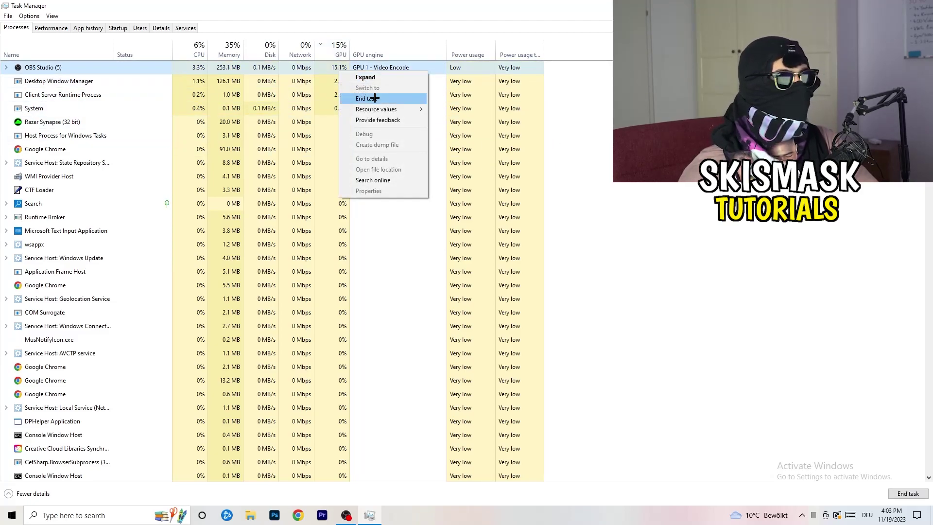
{"action": "left_click", "coordinate": [608, 117]}
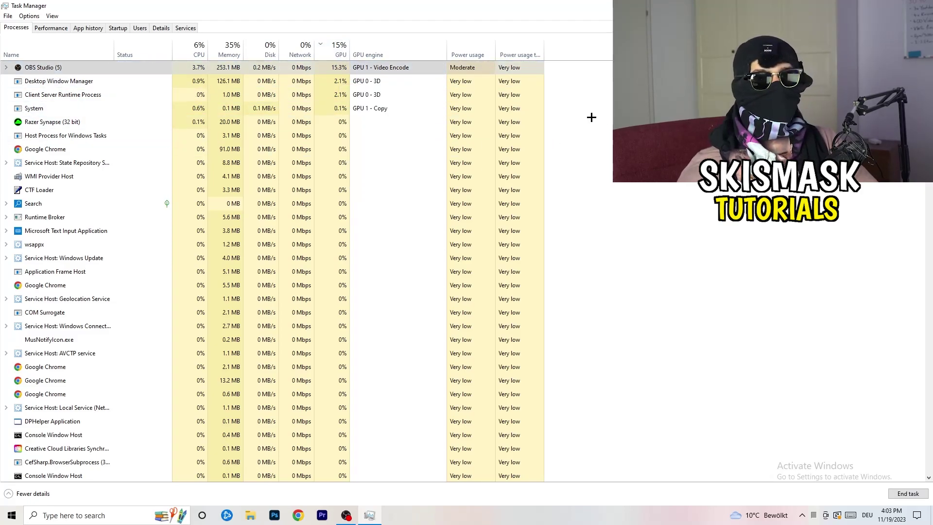
{"action": "left_click", "coordinate": [196, 49]}
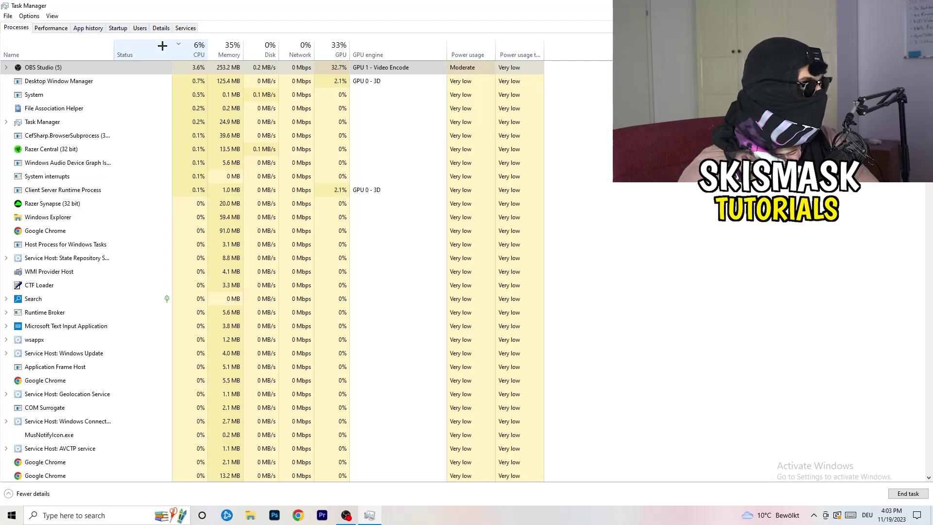
Show the priority options for a Creative Cloud UI Helper process in the detailed process list.
{"action": "left_click", "coordinate": [160, 27]}
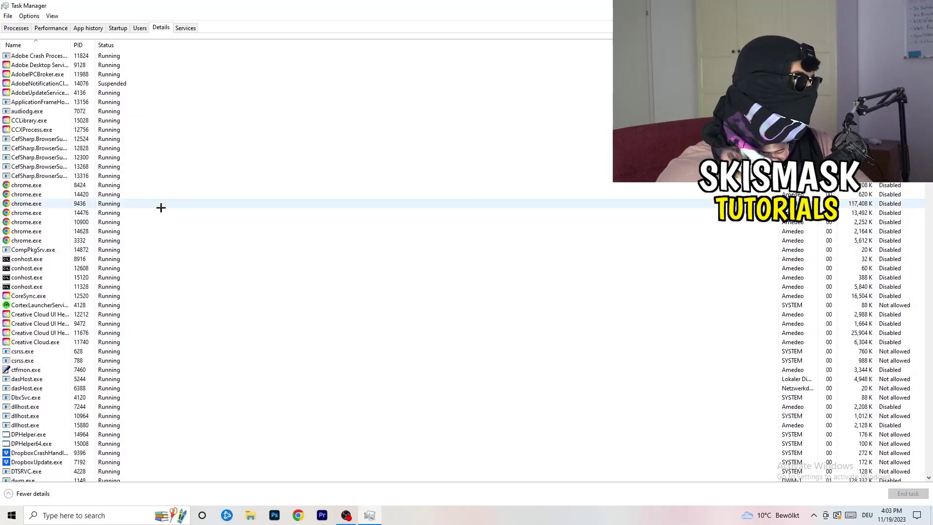
{"action": "scroll", "coordinate": [55, 268], "scroll_direction": "down", "scroll_amount": 3}
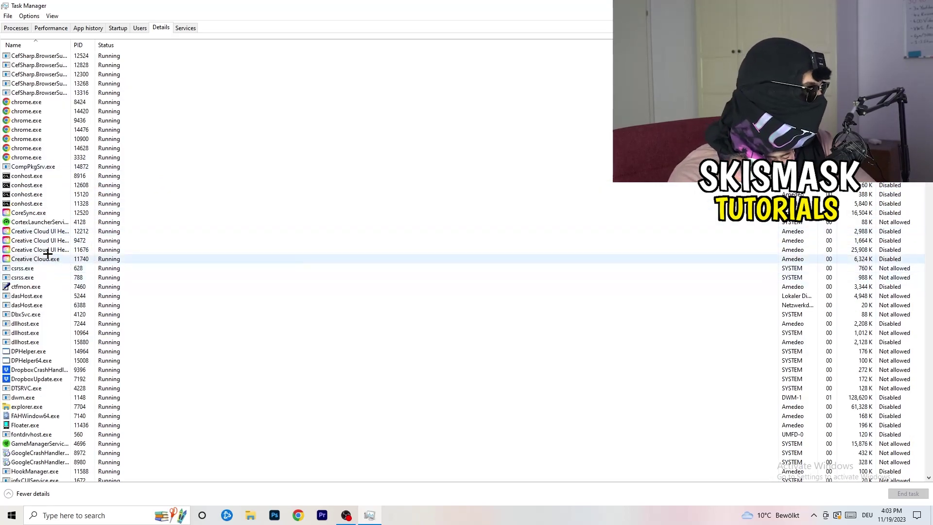
{"action": "right_click", "coordinate": [39, 250]}
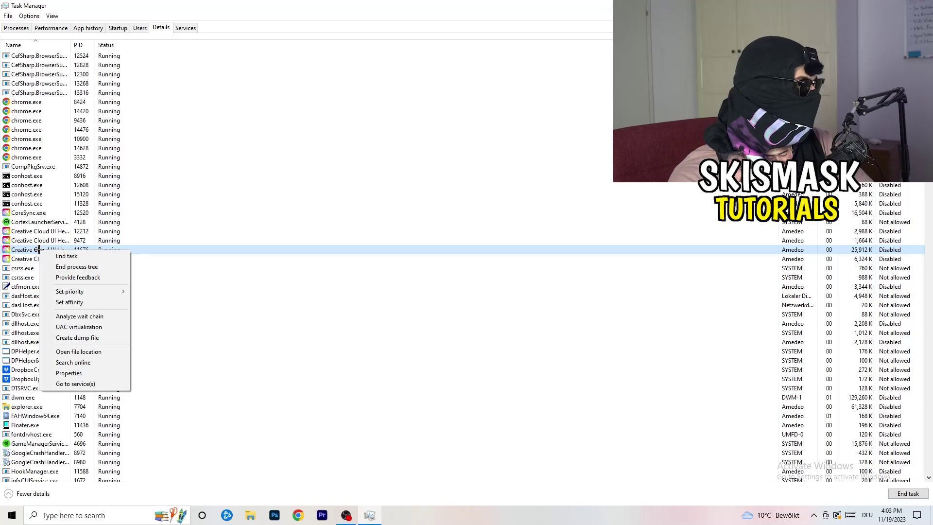
{"action": "mouse_move", "coordinate": [79, 292]}
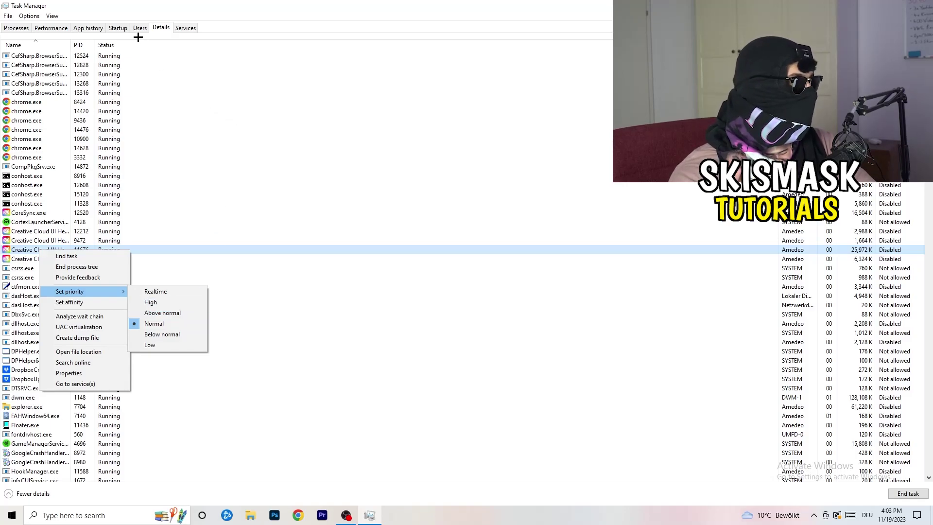
Review the startup apps and the available actions for DT_Startup, and close Task Manager.
{"action": "left_click", "coordinate": [122, 30]}
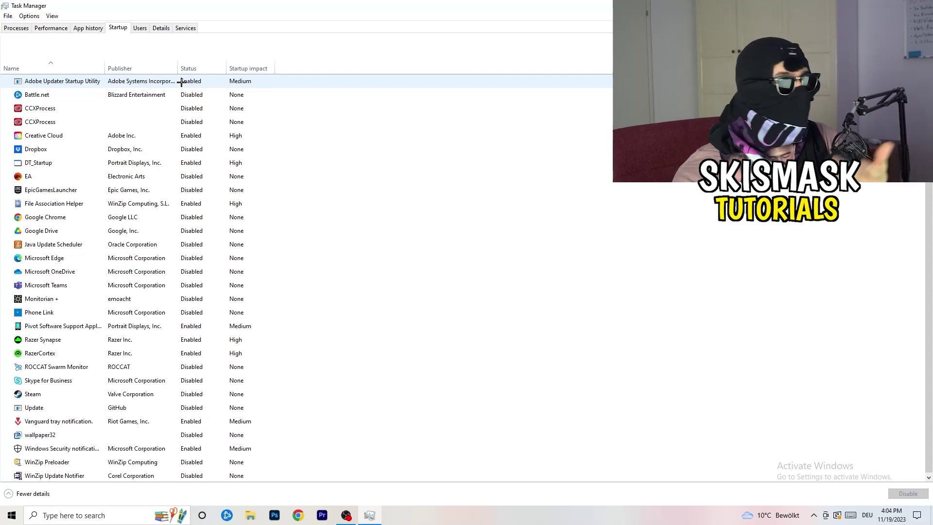
{"action": "right_click", "coordinate": [213, 160]}
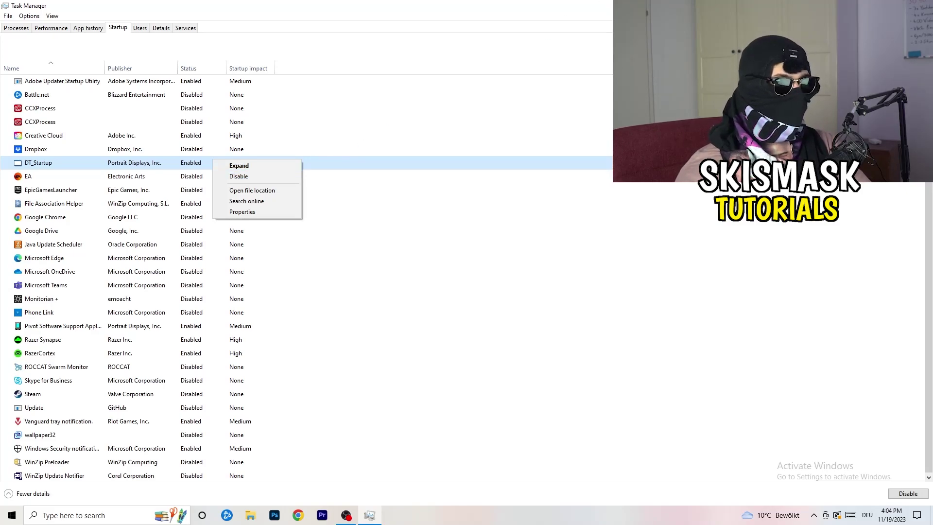
{"action": "key", "text": "Escape"}
{"action": "key", "text": "alt+F4"}
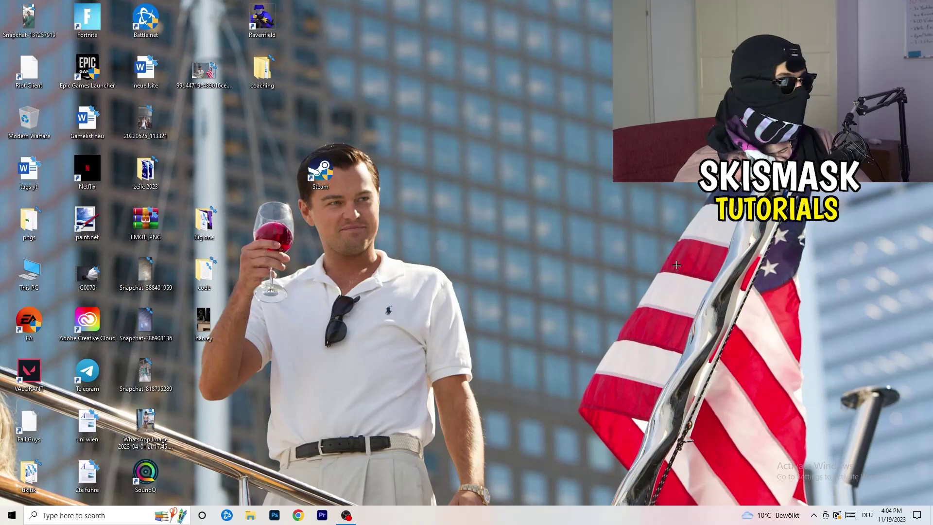
Open the Windows display settings and review the scale and layout options, including the text and app size choices.
{"action": "left_click", "coordinate": [6, 521]}
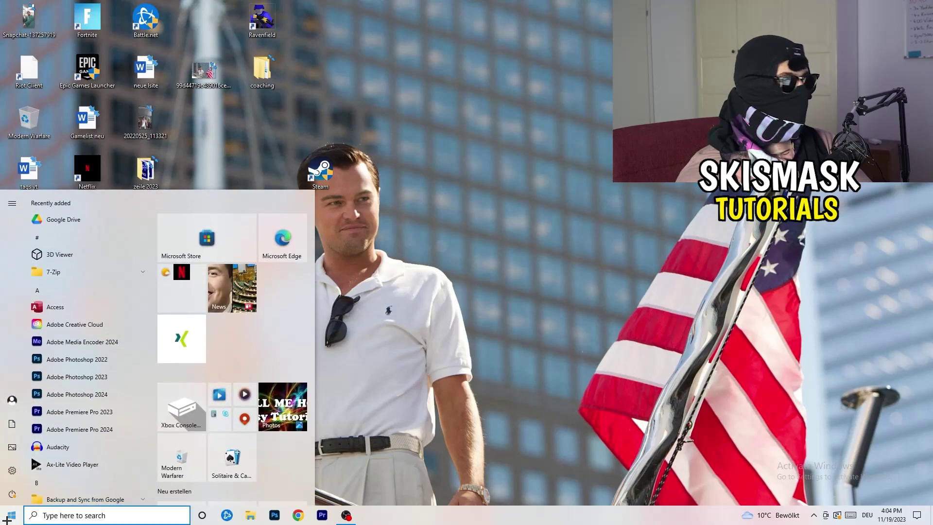
{"action": "left_click", "coordinate": [12, 470]}
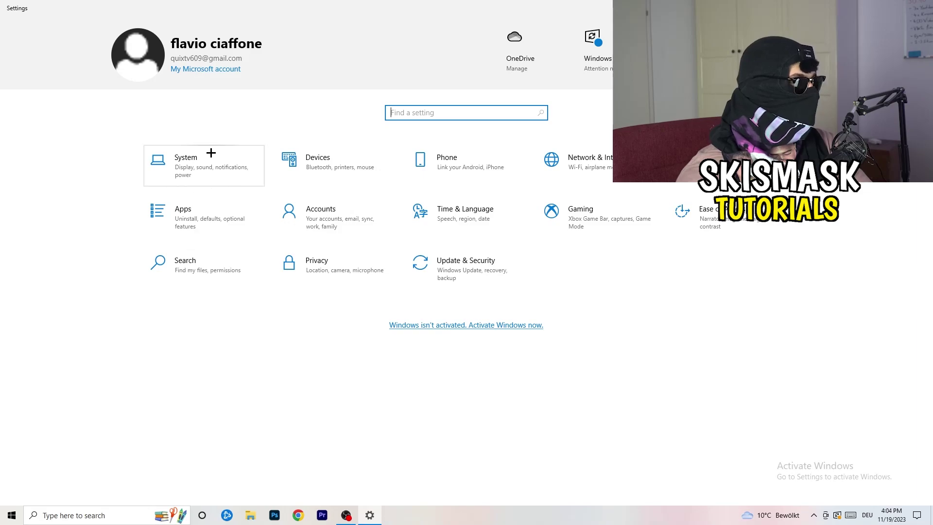
{"action": "left_click", "coordinate": [219, 157]}
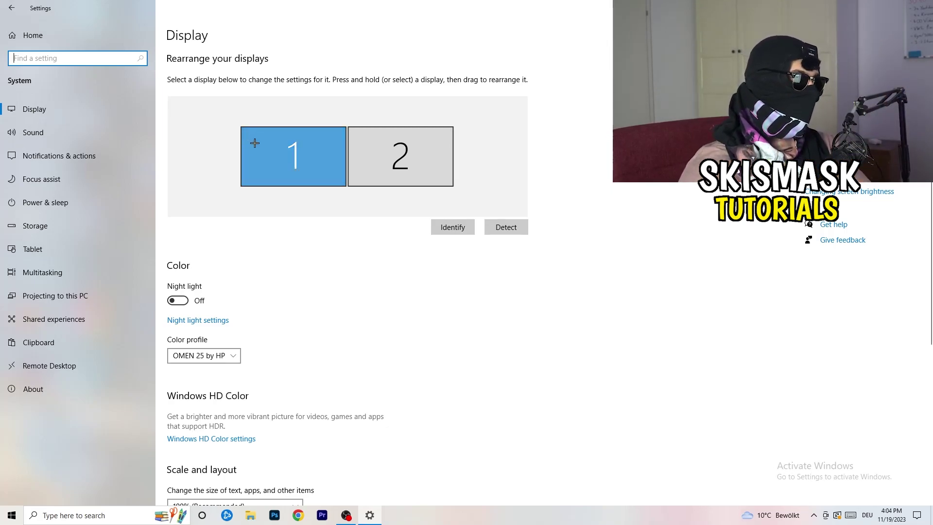
{"action": "scroll", "coordinate": [338, 177], "scroll_direction": "down", "scroll_amount": 5}
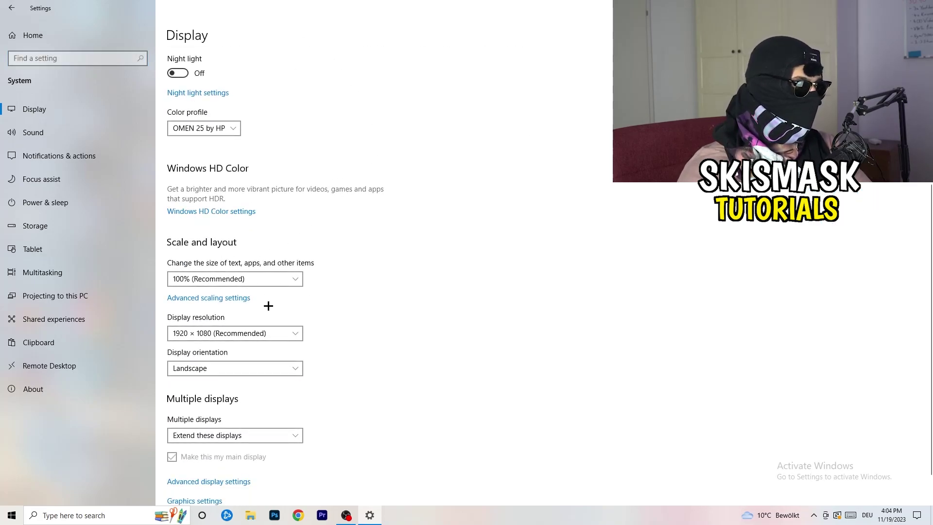
{"action": "left_click", "coordinate": [267, 279]}
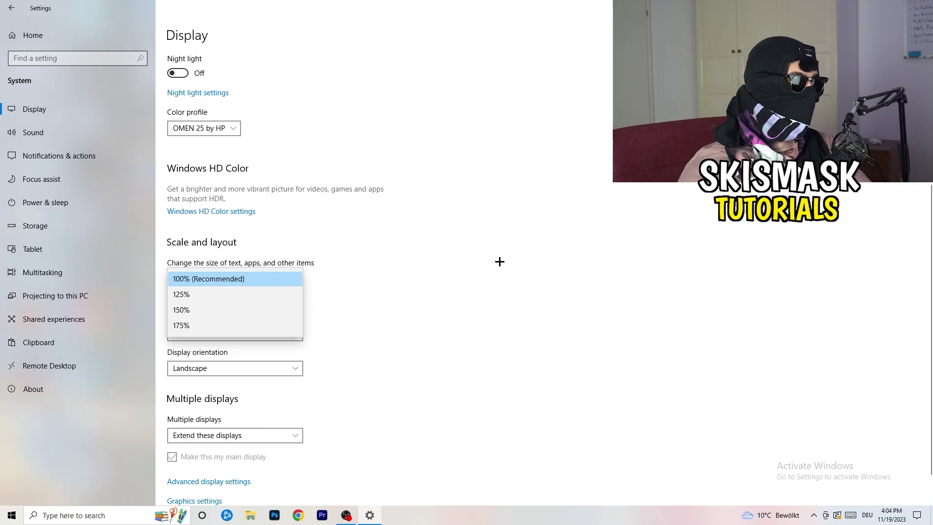
{"action": "left_click", "coordinate": [500, 262]}
{"action": "scroll", "coordinate": [398, 268], "scroll_direction": "down", "scroll_amount": 1}
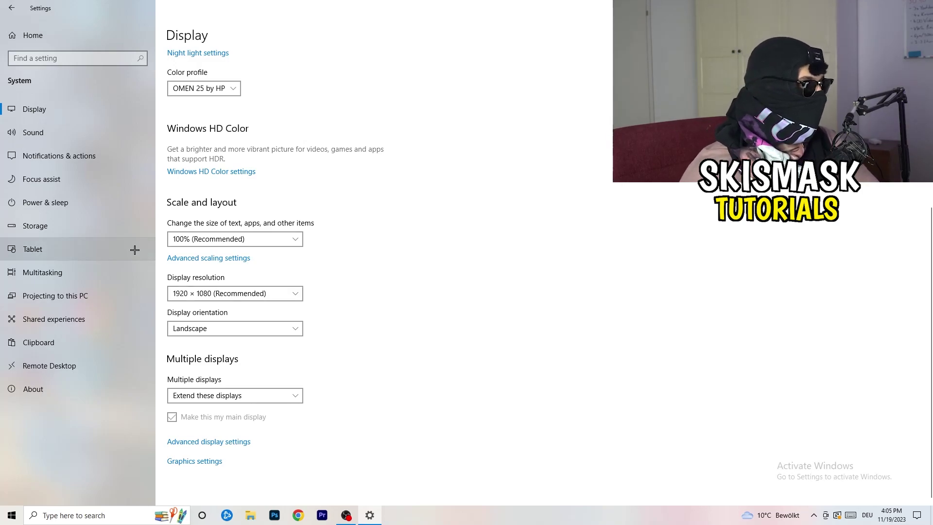
Review the power plans in Power Options from the Power & sleep settings, including the additional plans, and close Power Options.
{"action": "left_click", "coordinate": [74, 202]}
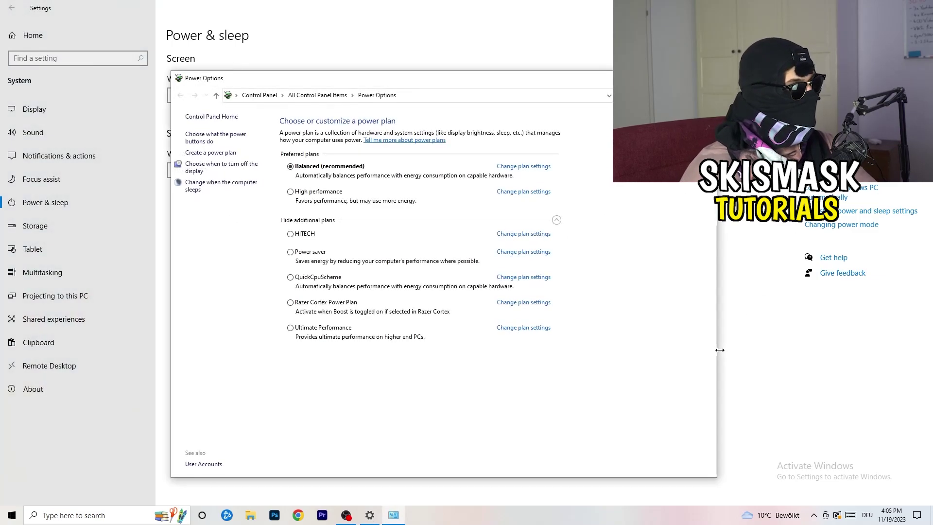
{"action": "left_click", "coordinate": [557, 219]}
{"action": "left_click", "coordinate": [557, 219]}
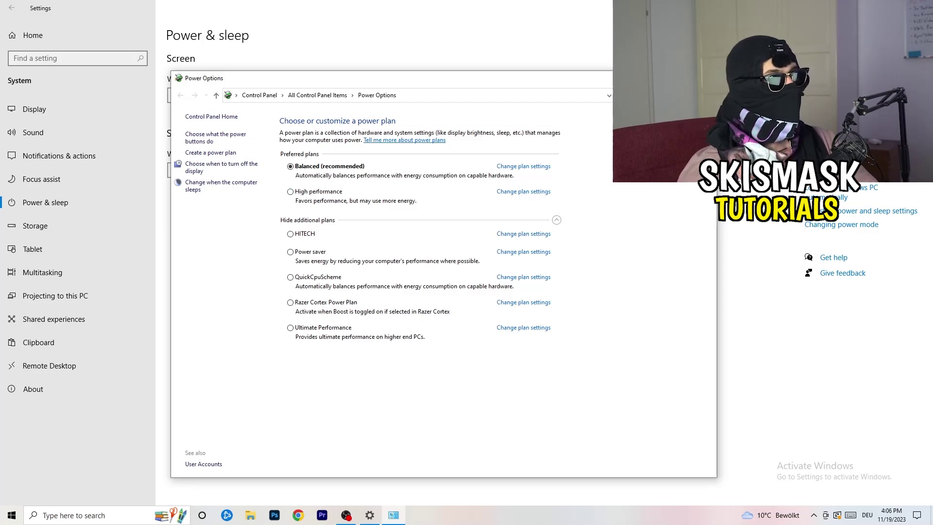
{"action": "left_click", "coordinate": [705, 78]}
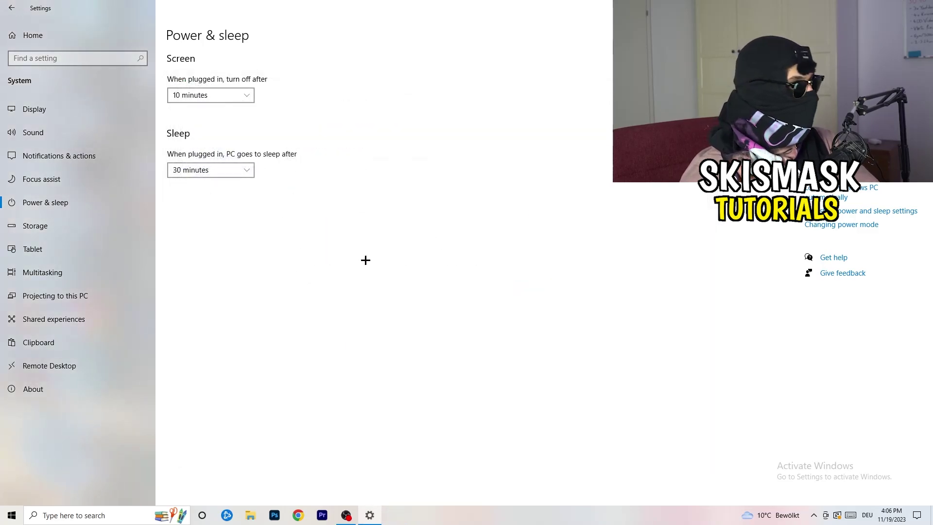
Configure Storage Sense in the storage settings to delete temporary files that apps aren't using.
{"action": "left_click", "coordinate": [64, 228]}
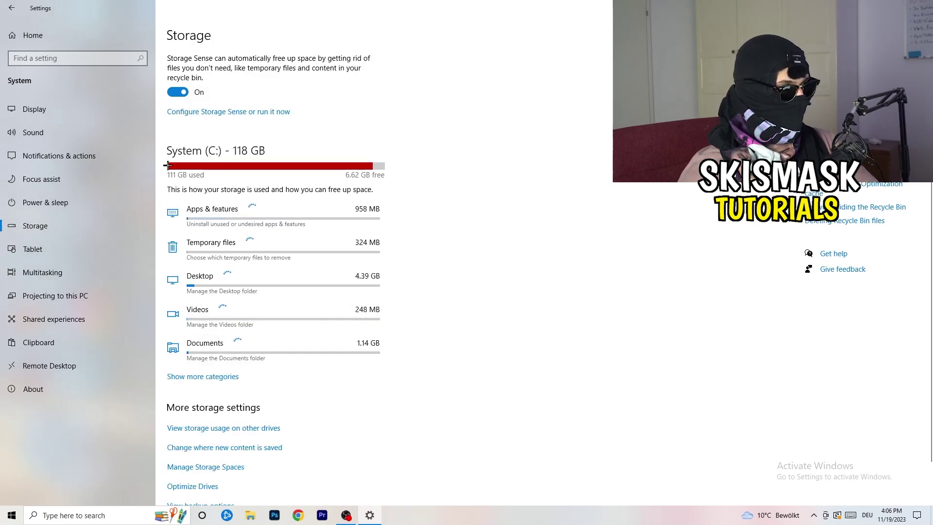
{"action": "left_click", "coordinate": [234, 117]}
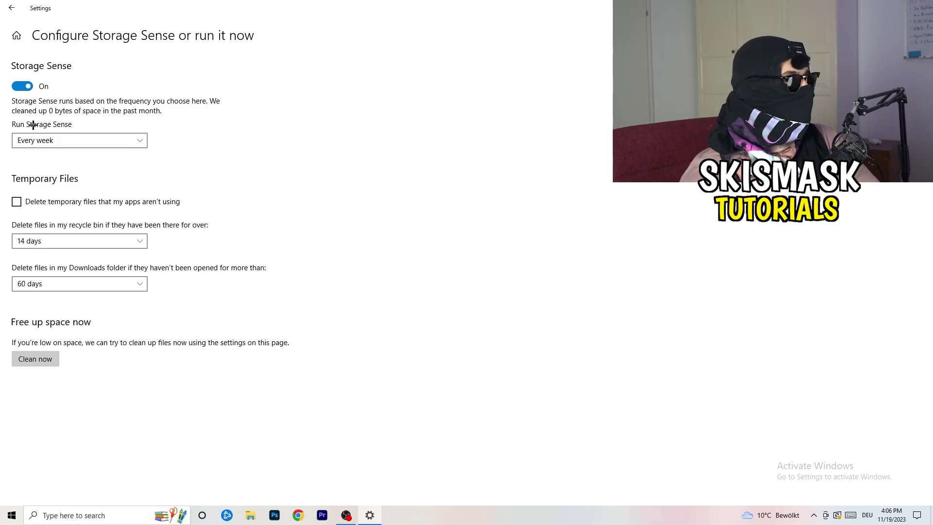
{"action": "left_click", "coordinate": [56, 202]}
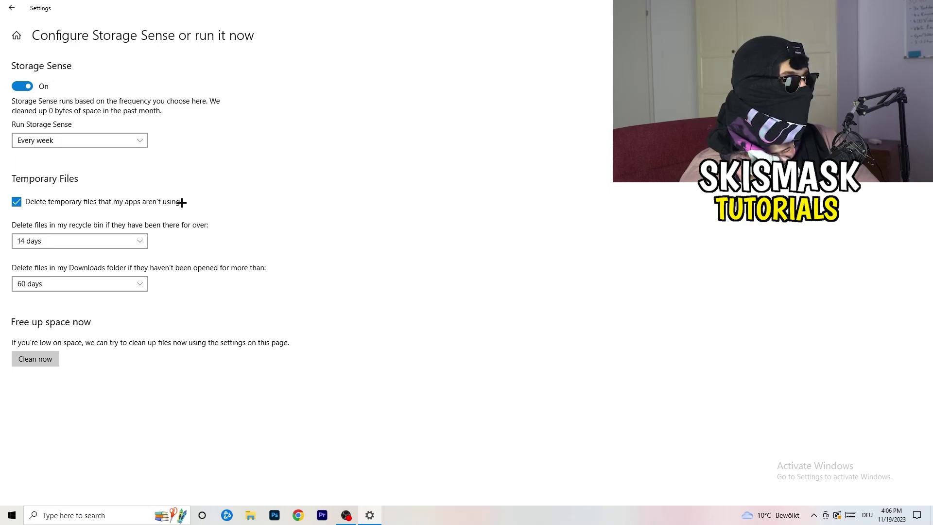
Review the Storage Sense time limits for deleting files from the recycle bin and the Downloads folder.
{"action": "left_click", "coordinate": [83, 243]}
{"action": "left_click", "coordinate": [287, 218]}
{"action": "left_click", "coordinate": [122, 241]}
{"action": "left_click", "coordinate": [410, 177]}
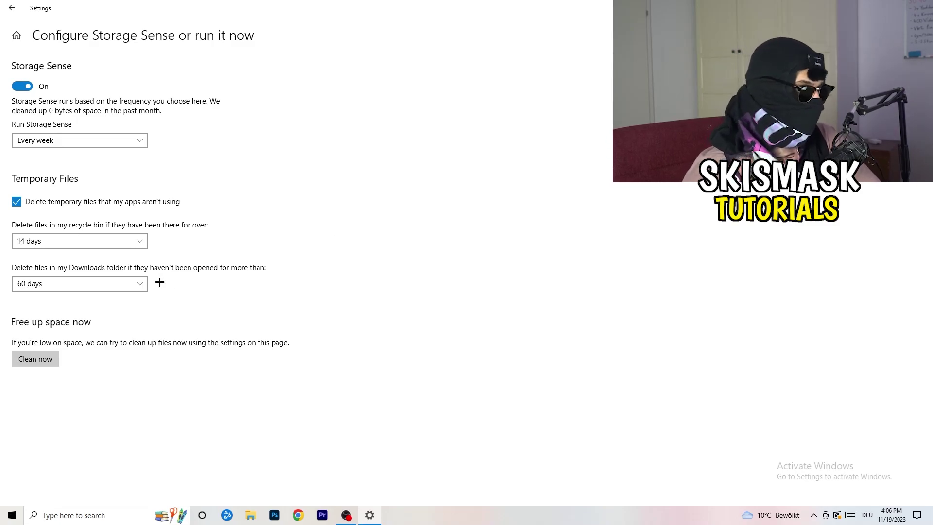
{"action": "left_click", "coordinate": [85, 284]}
{"action": "left_click", "coordinate": [364, 222]}
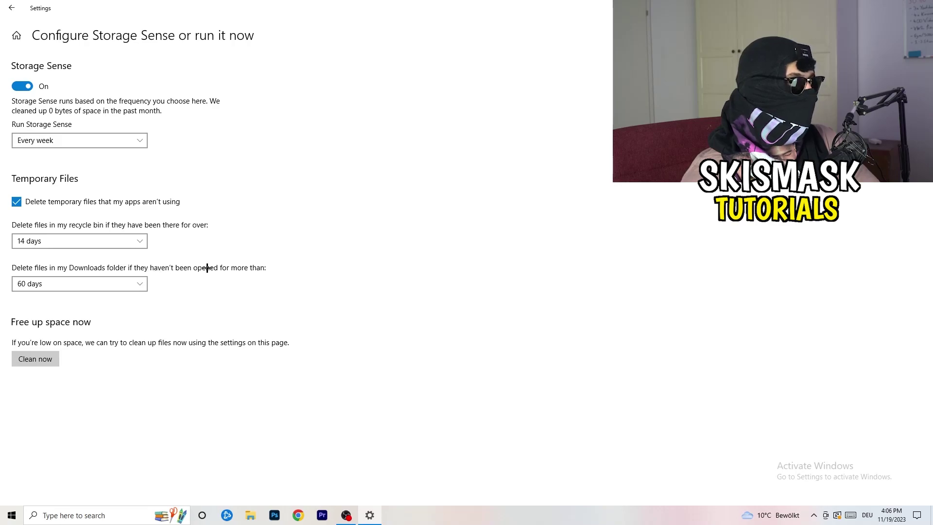
Check the time choices for deleting unopened Downloads files, and open Update & Security from the Settings home page.
{"action": "left_click", "coordinate": [88, 292]}
{"action": "left_click", "coordinate": [459, 237]}
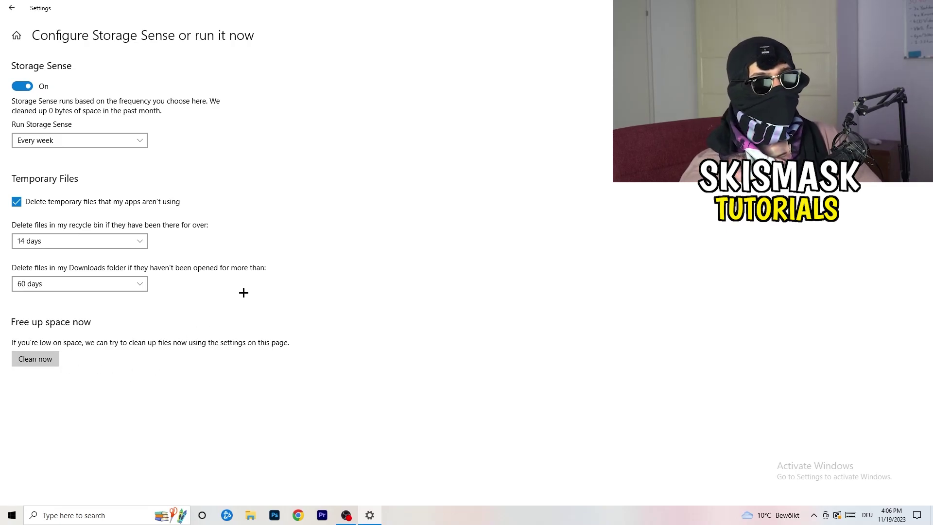
{"action": "left_click", "coordinate": [11, 8]}
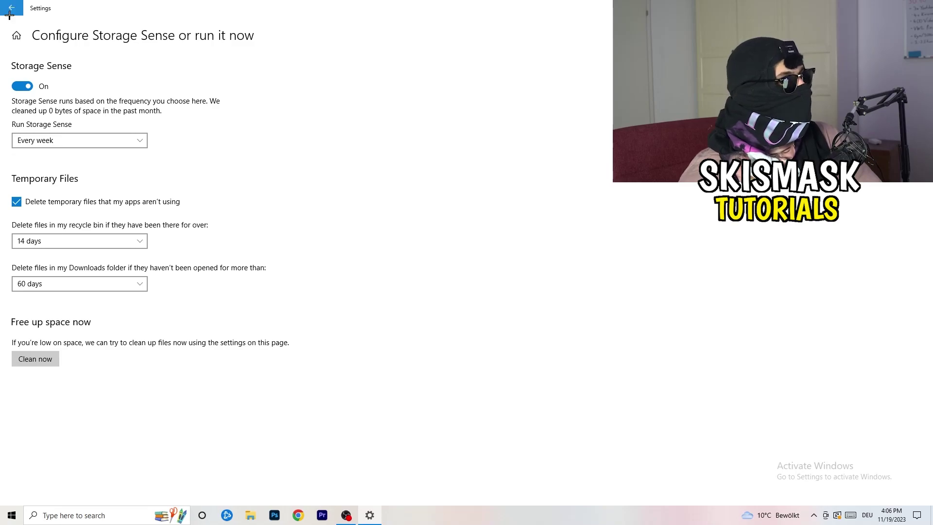
{"action": "left_click", "coordinate": [11, 8]}
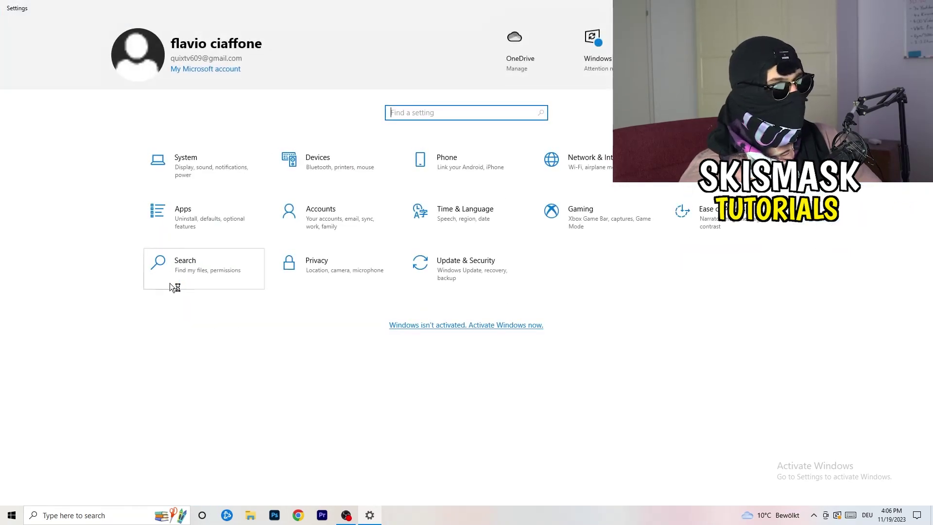
{"action": "left_click", "coordinate": [460, 274]}
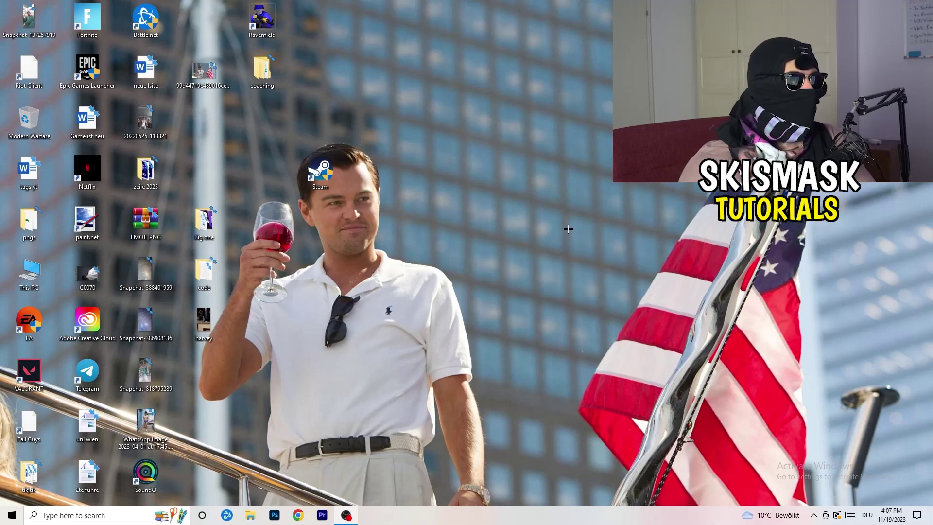
Open NVIDIA Control Panel from the desktop, review the Adjust image settings with preview page, and close the control panel.
{"action": "right_click", "coordinate": [565, 205]}
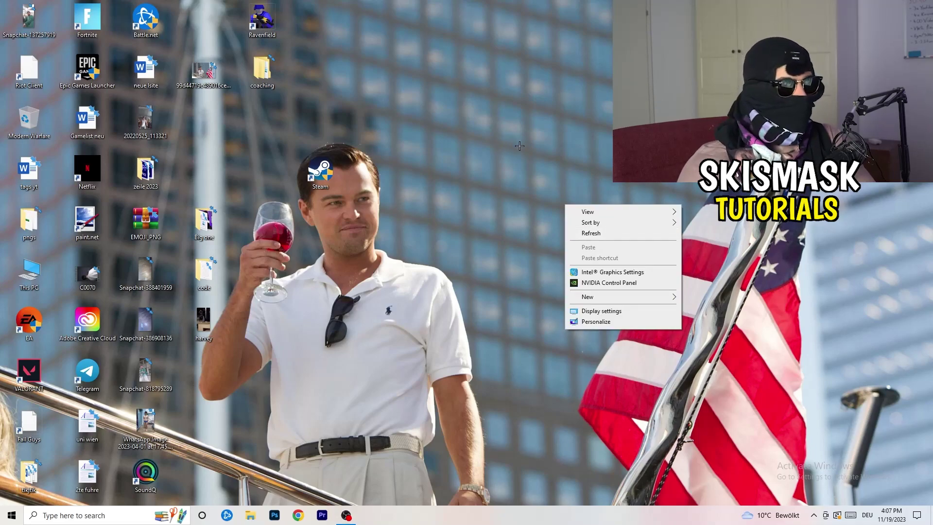
{"action": "left_click", "coordinate": [622, 284]}
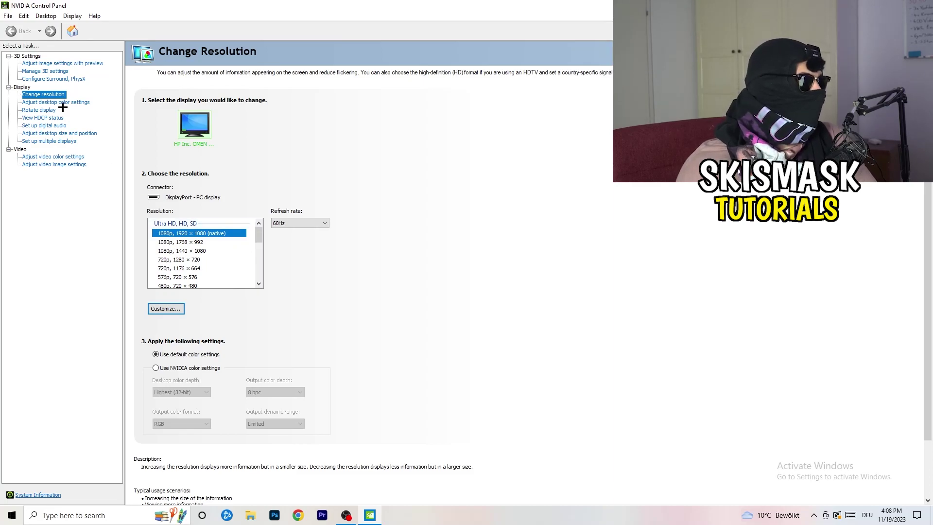
{"action": "left_click", "coordinate": [49, 63]}
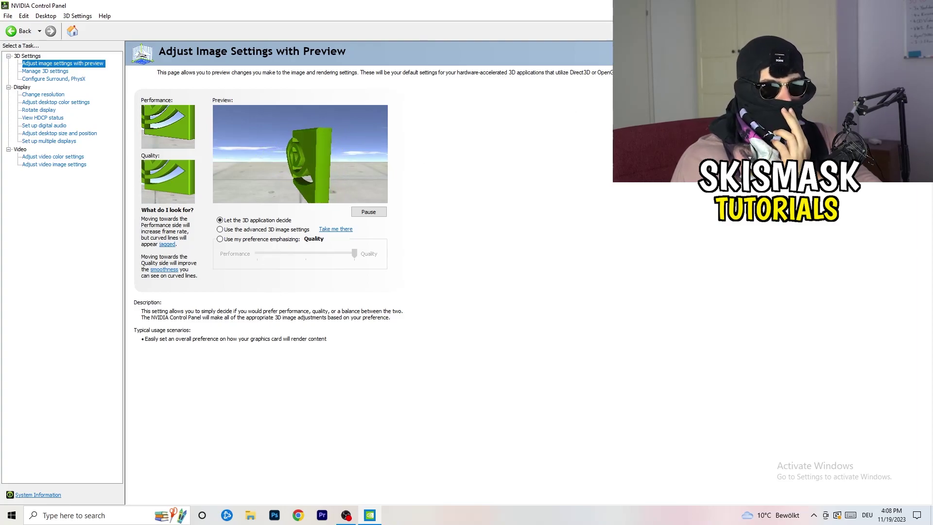
{"action": "key", "text": "alt+F4"}
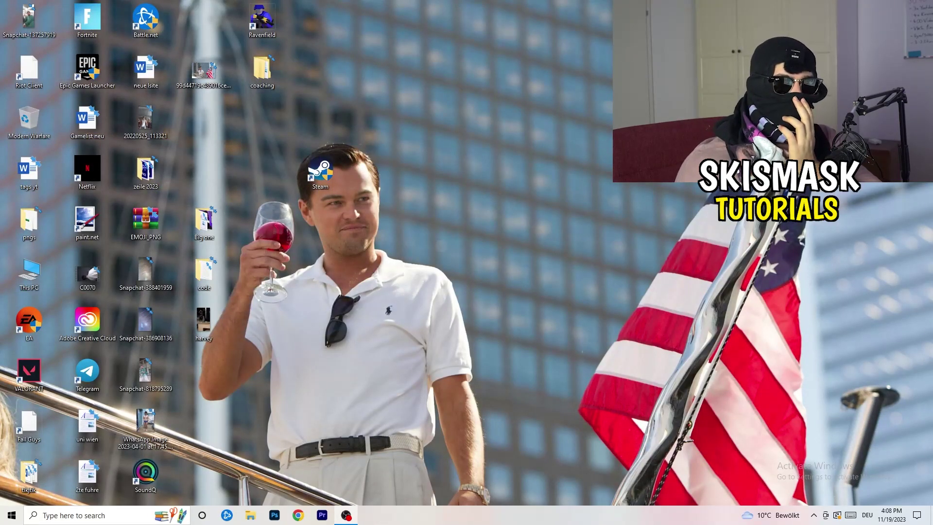